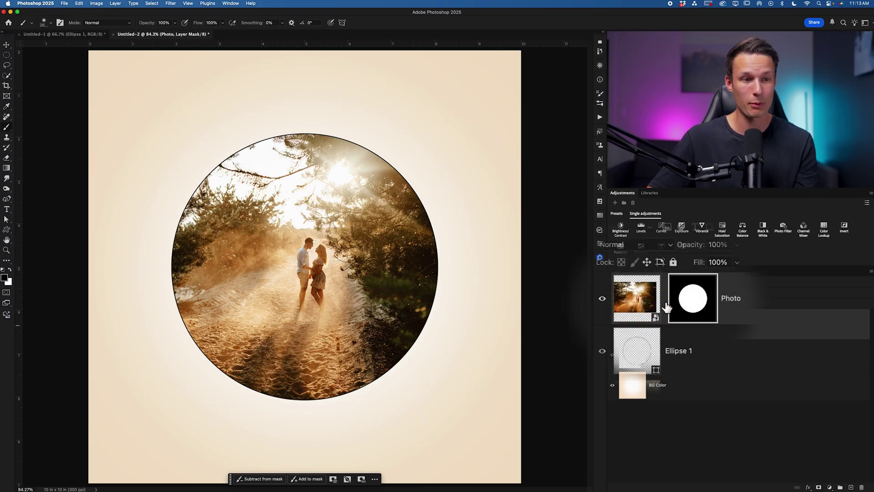
Step: Reposition the Photo layer's image inside its circular layer mask without moving the mask
left_click(633, 324)
key("v")
mouse_move(389, 279)
left_mouse_down()
mouse_move(360, 283)
mouse_move(421, 309)
mouse_move(396, 287)
left_mouse_up()
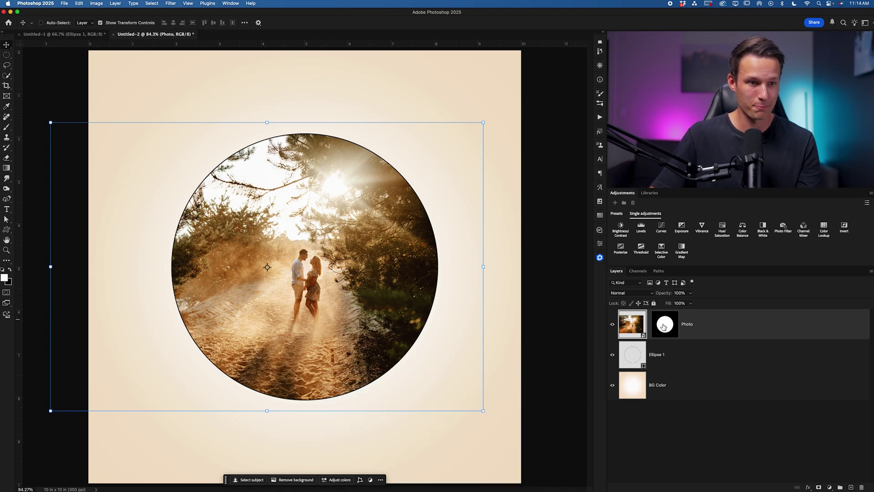
Step: Undo the layer mask on the Photo layer and clip the photo to the Ellipse 1 layer with a clipping mask
key("super+z")
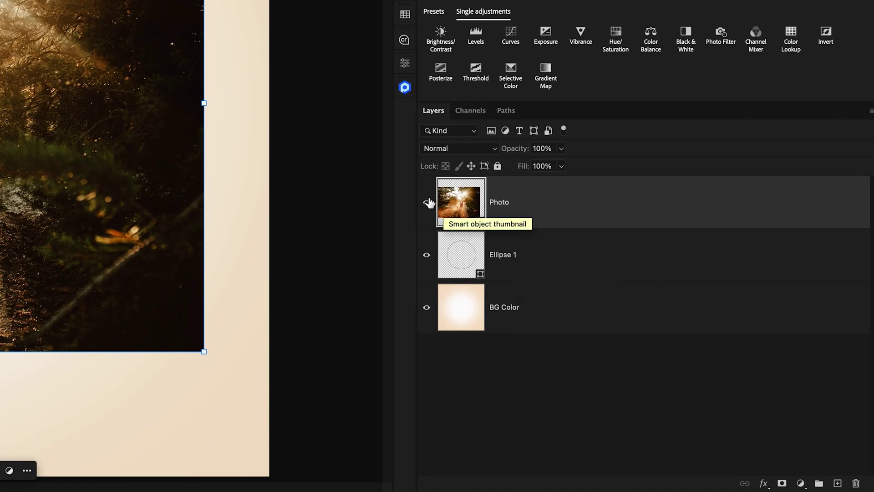
left_click(426, 202)
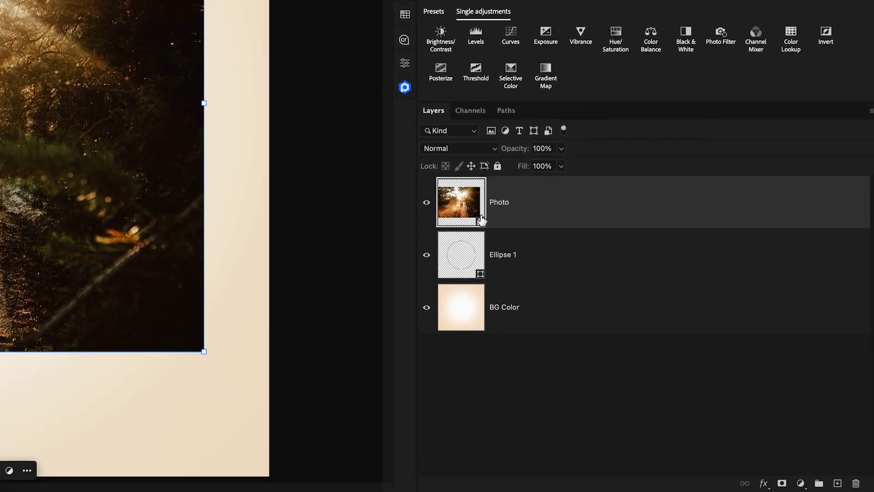
right_click(528, 206)
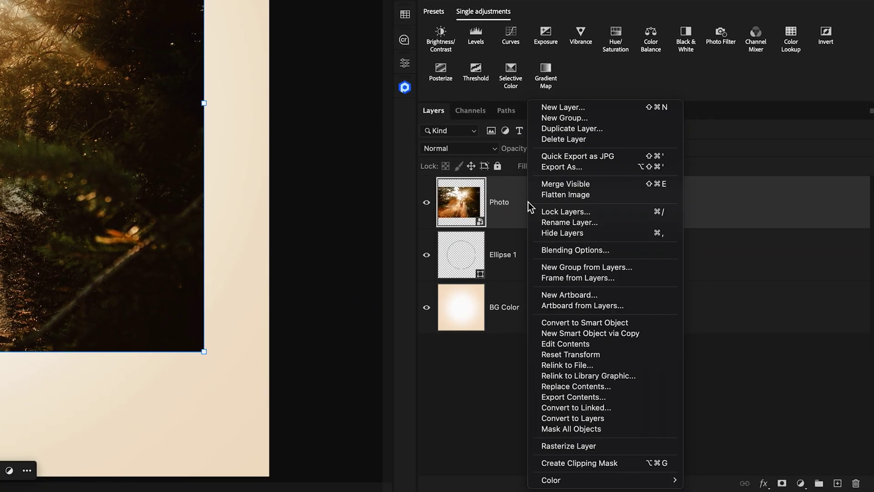
left_click(616, 465)
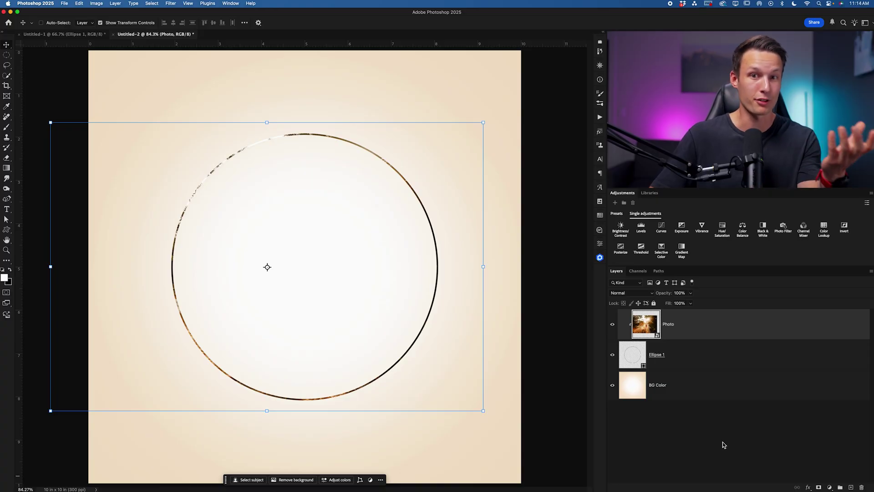
Step: Set the fill of the Ellipse 1 shape to black
left_click(695, 358)
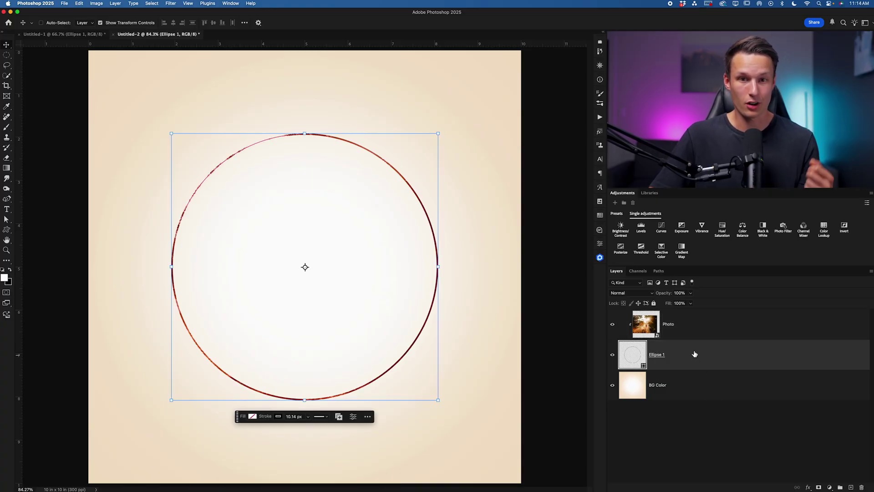
key("u")
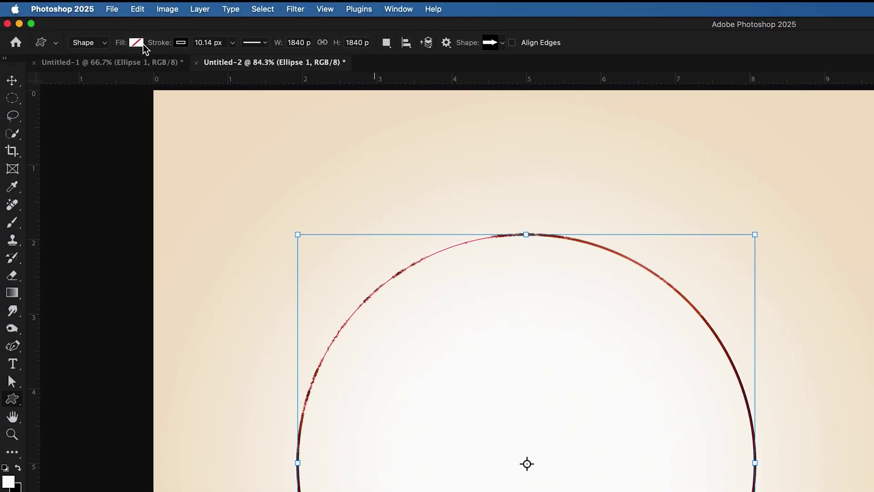
left_click(79, 22)
left_click(87, 109)
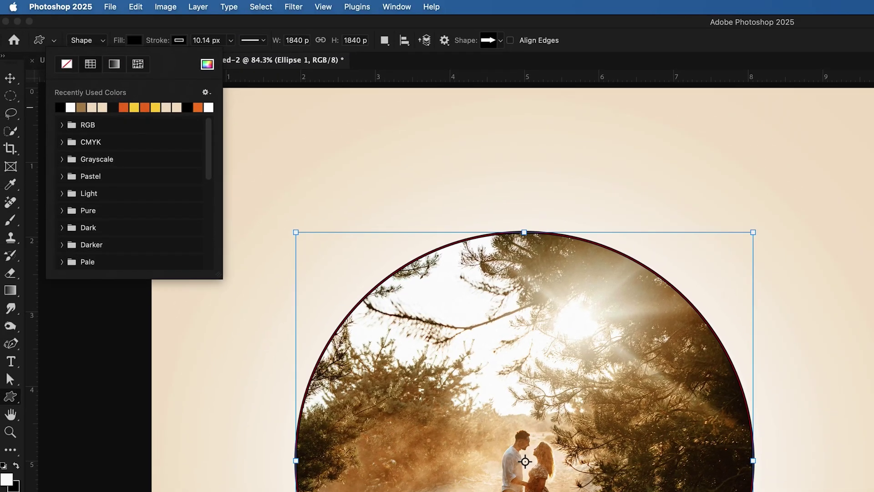
key("Return")
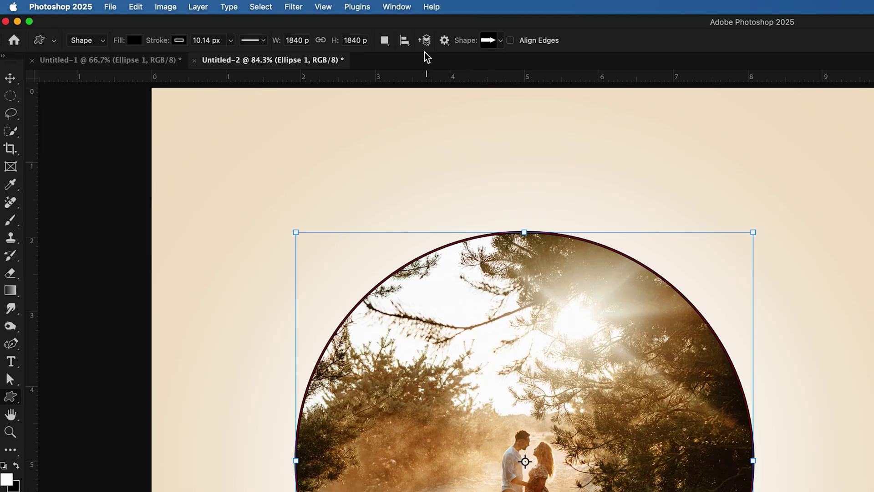
Step: Set the Ellipse 1 shape's stroke alignment to Outside
left_click(256, 41)
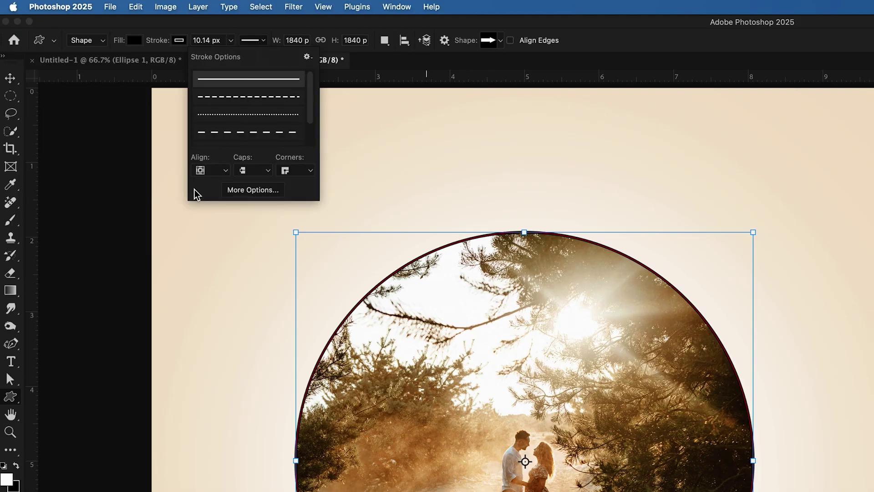
left_click(253, 190)
left_click(438, 160)
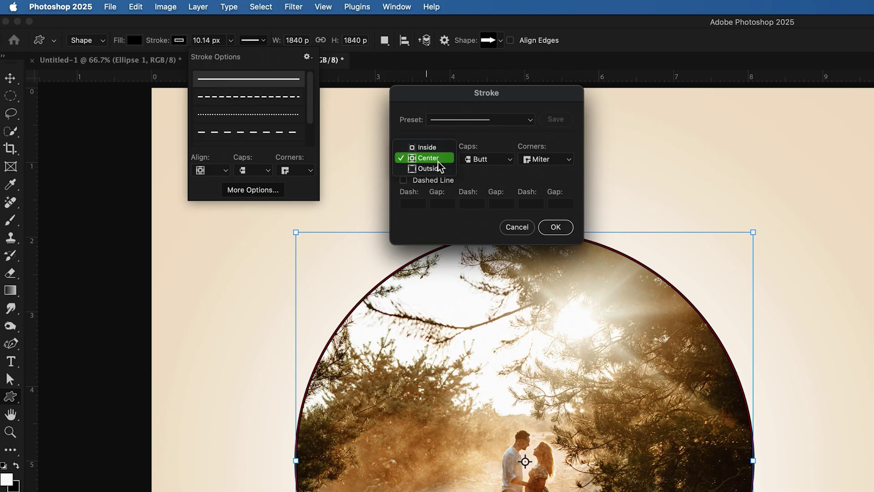
left_click(437, 168)
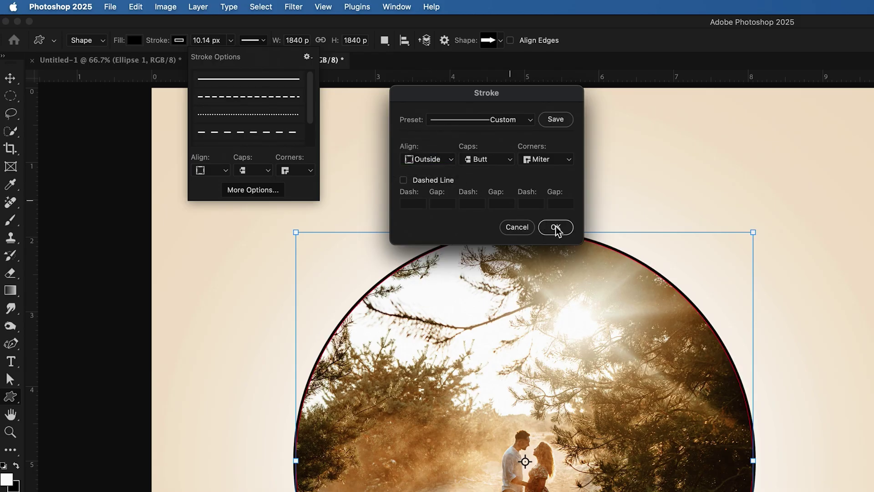
left_click(557, 228)
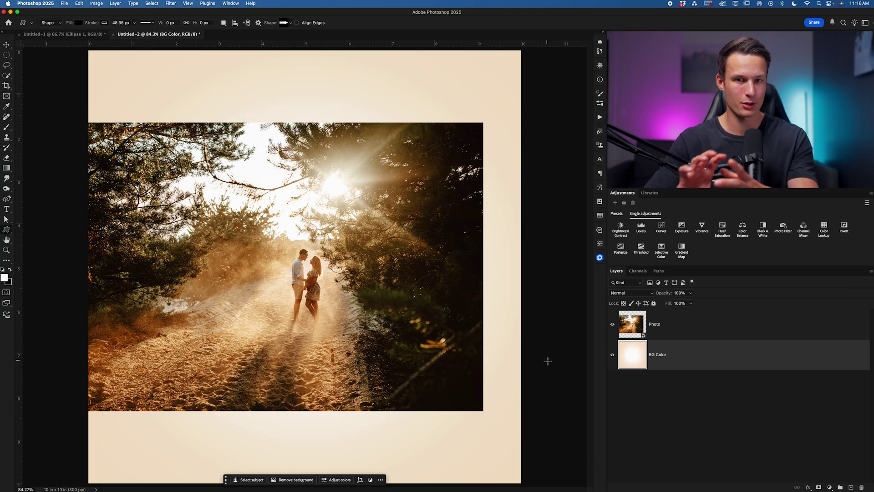
Step: Activate the Frame tool and go through its rectangle, ellipse, triangle, polygon and custom shape options
key("k")
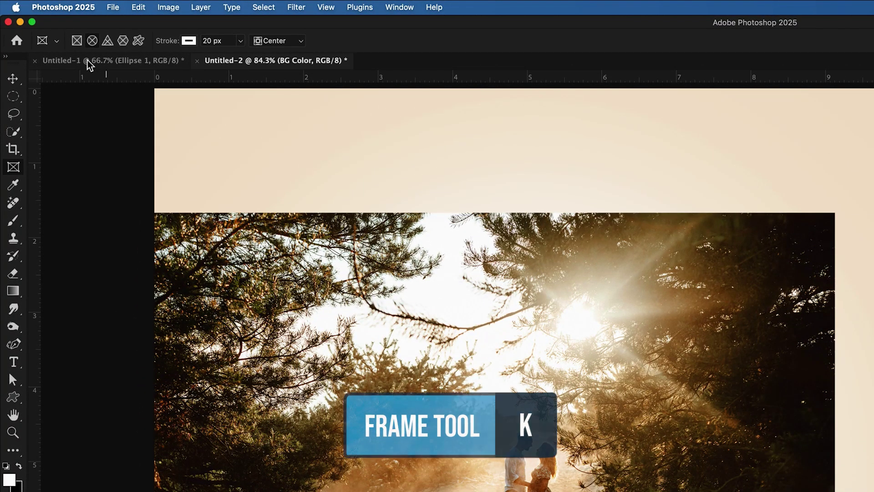
left_click(77, 43)
left_click(91, 42)
left_click(77, 43)
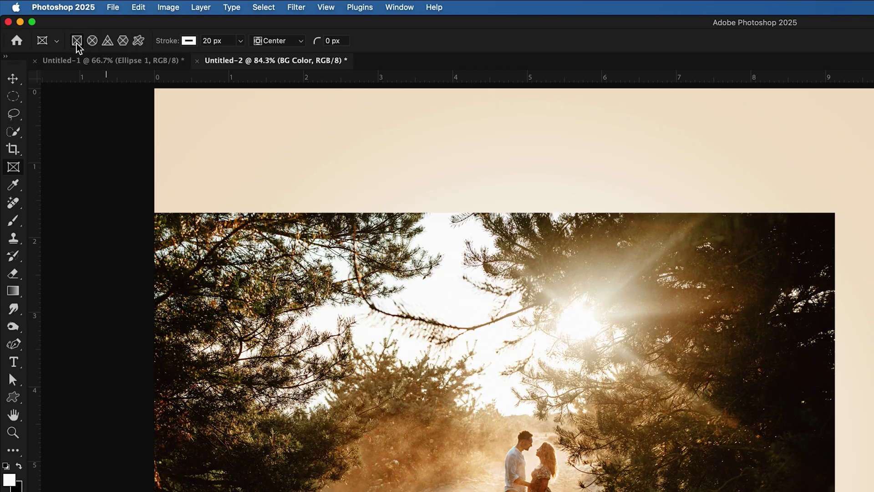
left_click(93, 44)
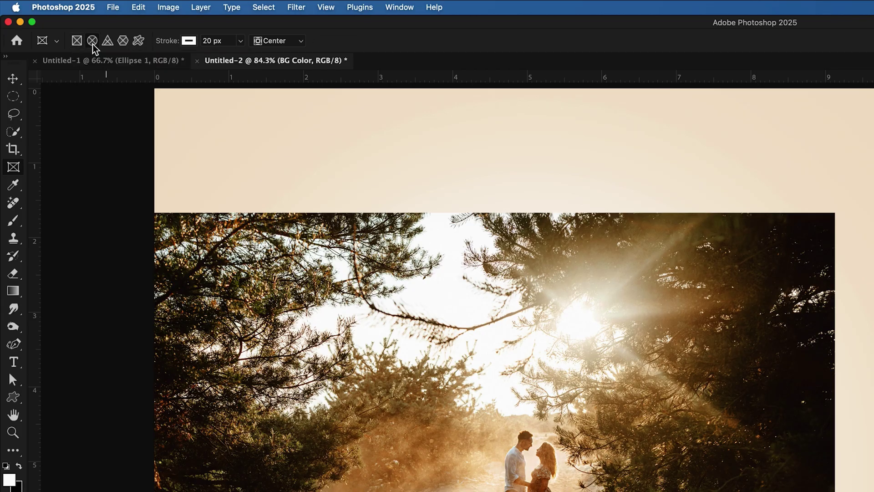
left_click(108, 43)
left_click(123, 43)
left_click(138, 43)
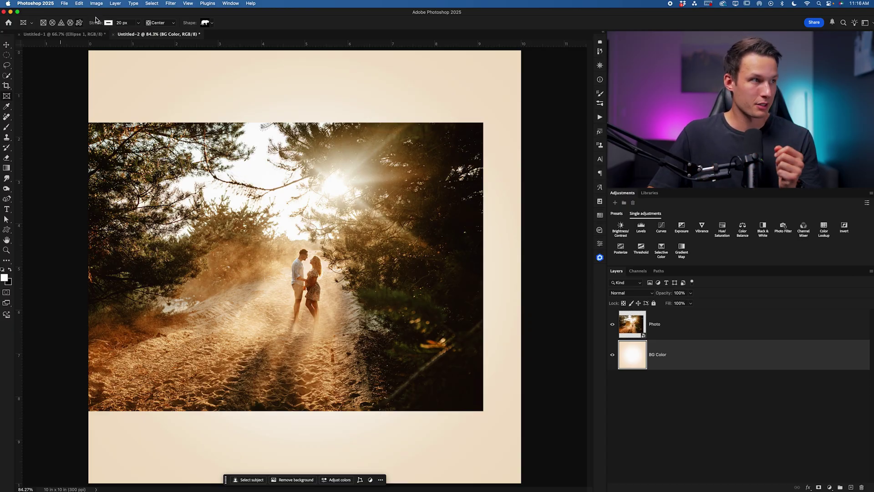
Step: Draw a circular frame about 4.5 inches wide around the couple in the photo with the Frame tool
left_click(52, 24)
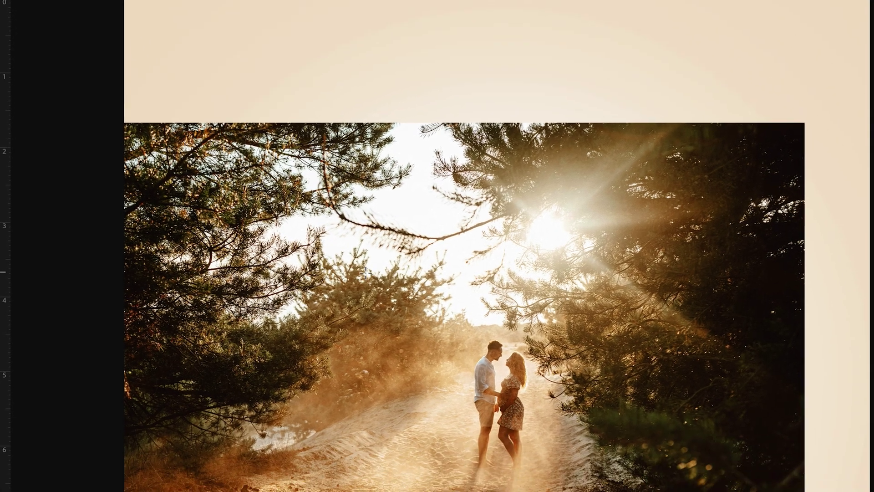
left_click_drag(386, 349, 680, 491)
left_click_drag(605, 378, 715, 464)
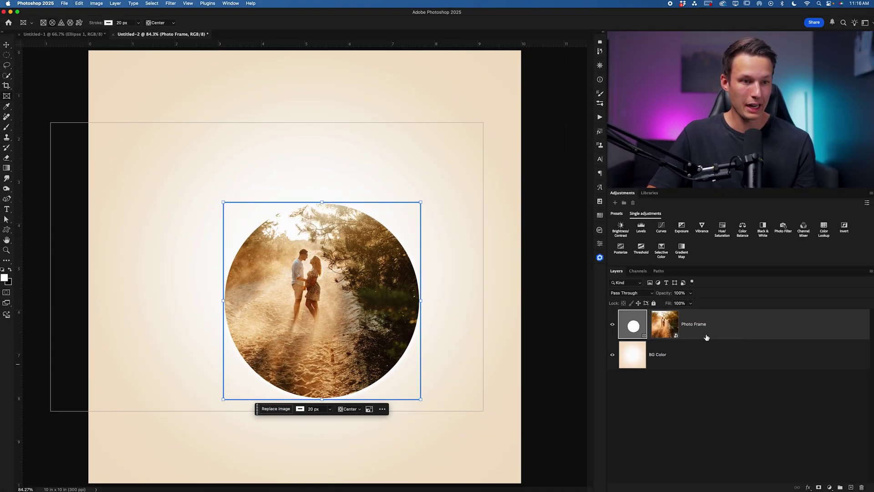
Step: Select the image inside the Photo Frame layer and move it slightly down and to the right within the circular frame
left_click(660, 323)
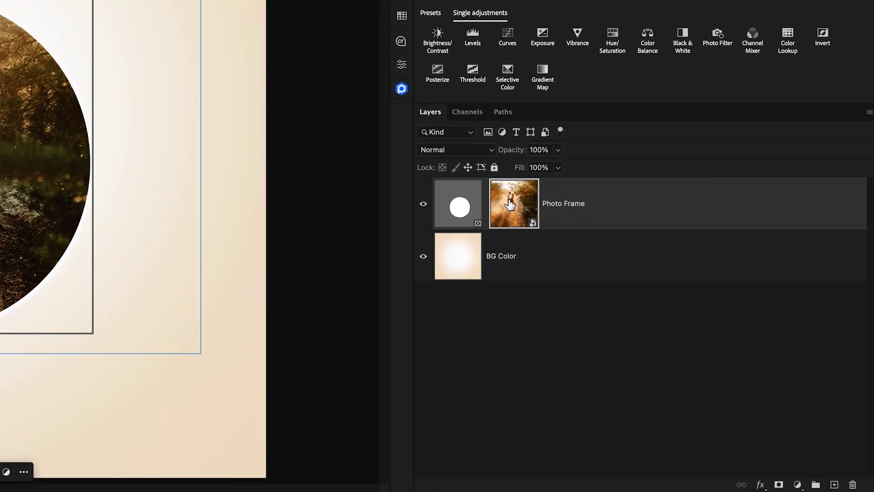
key("v")
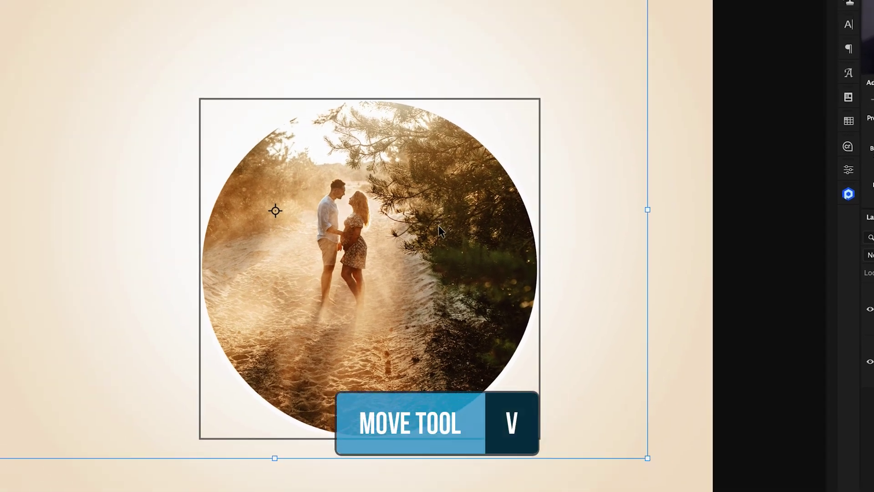
left_click_drag(441, 231, 459, 256)
left_click_drag(568, 277, 575, 278)
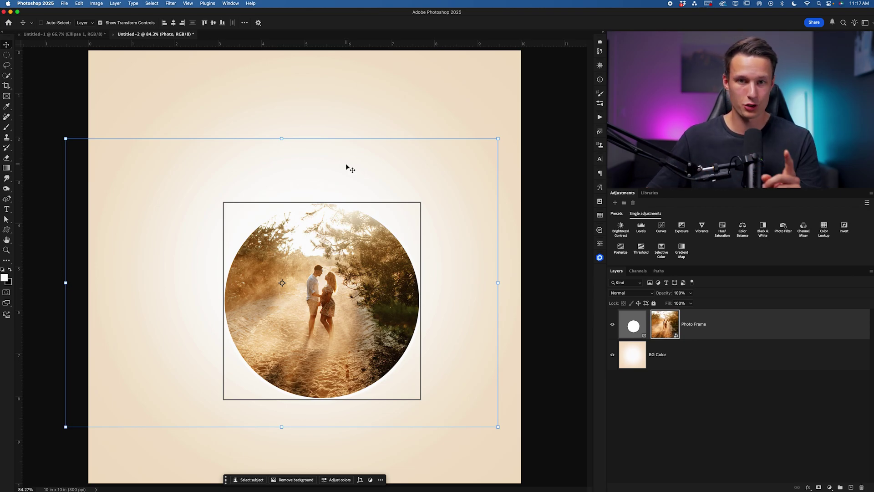
Step: Define the coffee bean shape in the Untitled-1 document as a custom shape
left_click(76, 36)
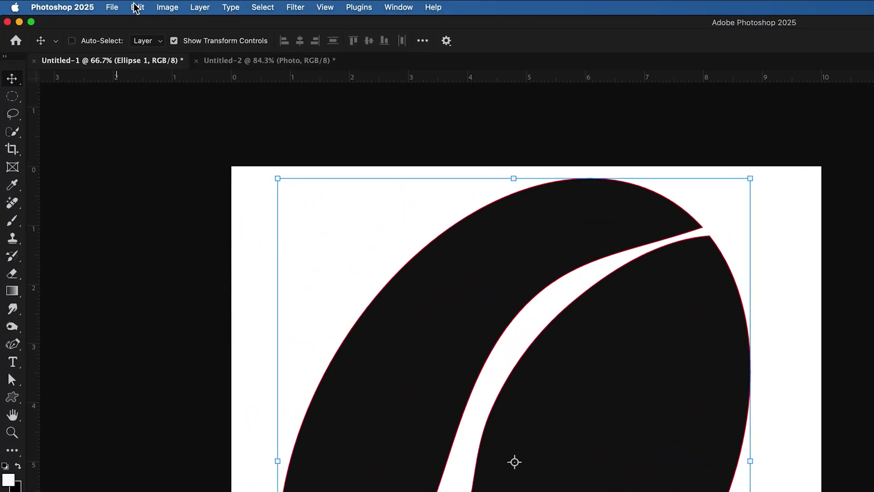
left_click(79, 4)
left_click(226, 362)
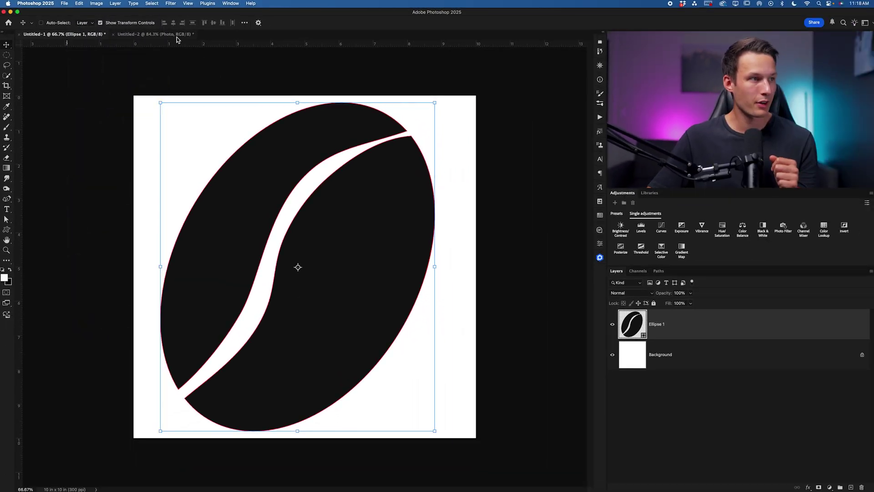
Step: In Untitled-2, hide the Photo Frame layer and draw a coffee bean custom-shape frame about 9 inches wide, without a stroke, on the background
left_click(191, 38)
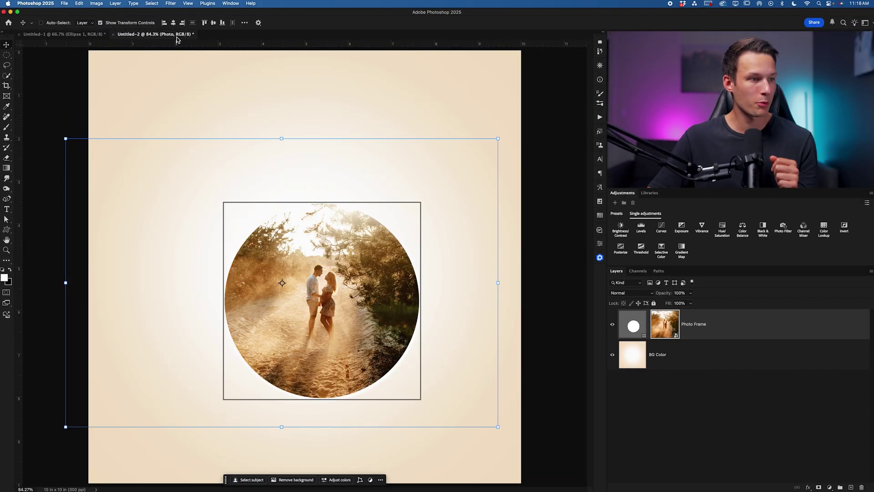
left_click(612, 324)
key("k")
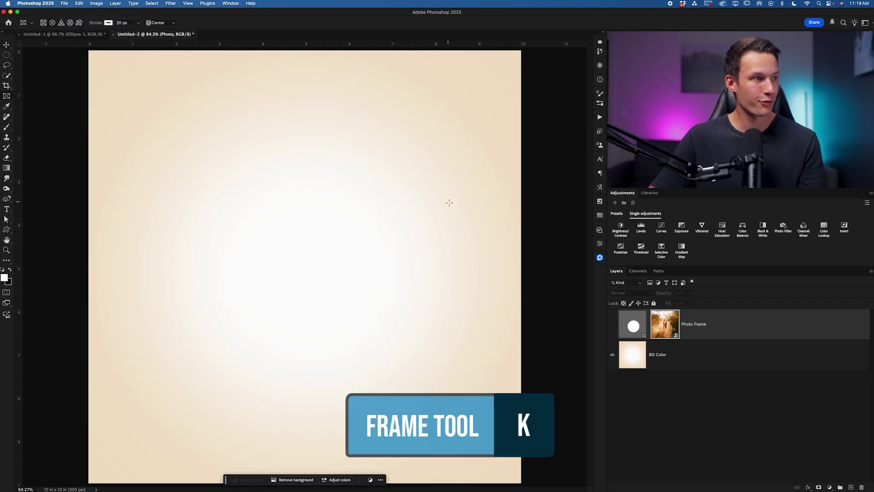
left_click(80, 23)
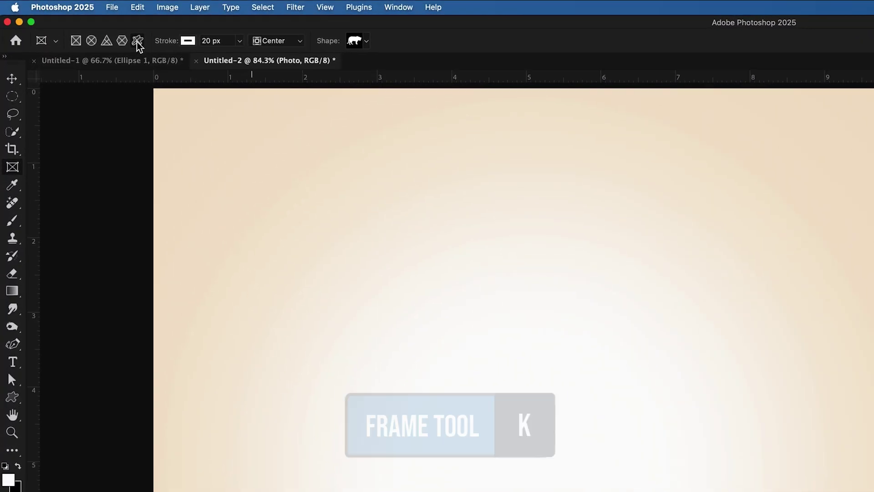
left_click(367, 41)
left_click(307, 270)
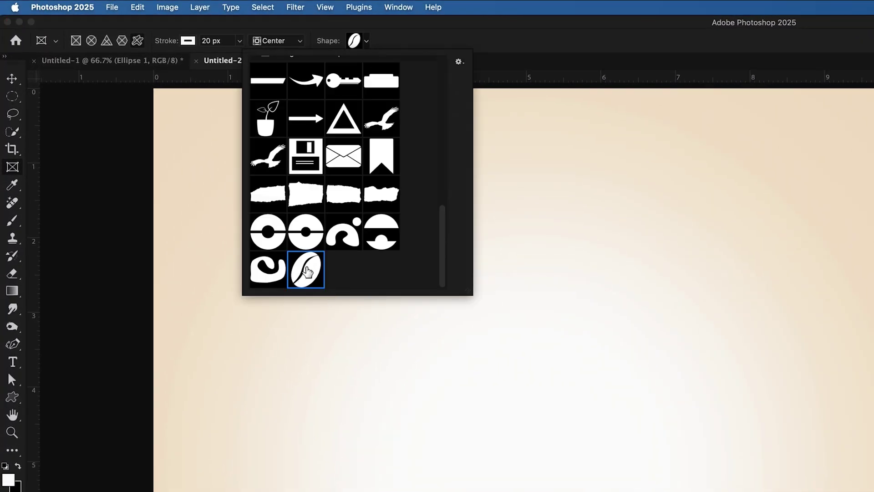
left_click(188, 40)
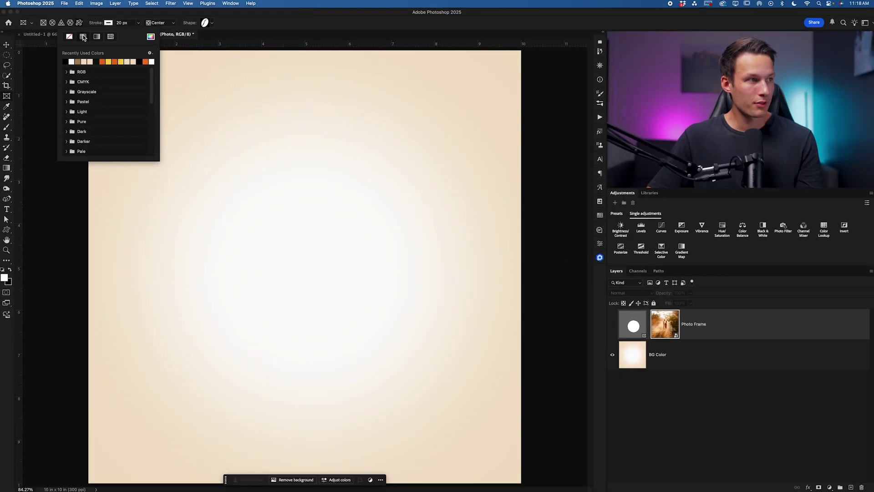
left_click_drag(235, 172, 450, 426)
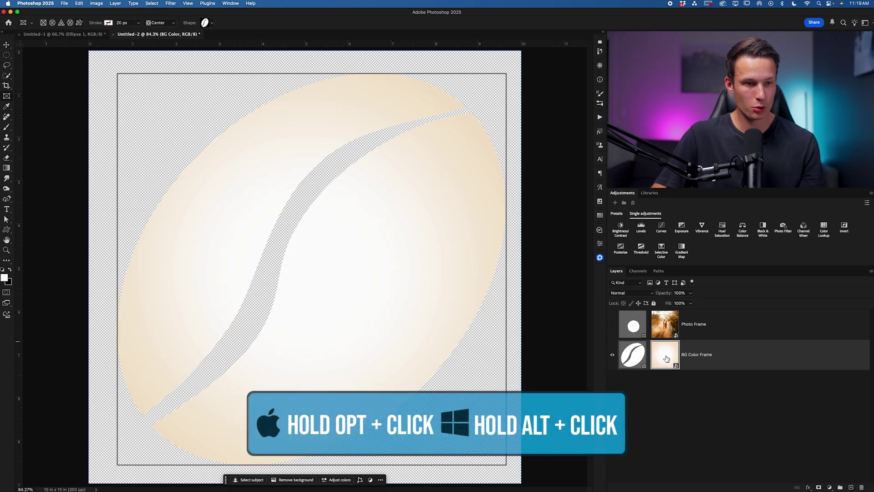
Step: Duplicate the frame's BG Color content as a layer beneath it and replace the framed content with the second Frame Tut Example image from Downloads
left_click_drag(666, 356, 655, 384)
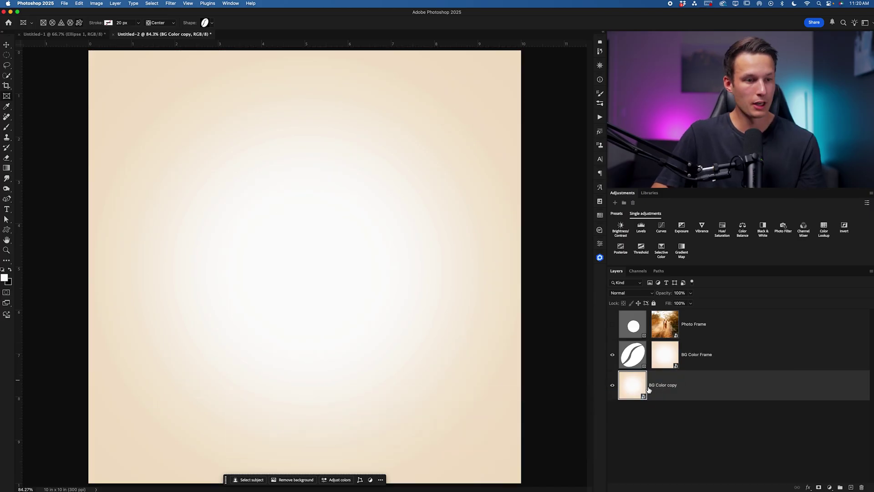
left_click(664, 362)
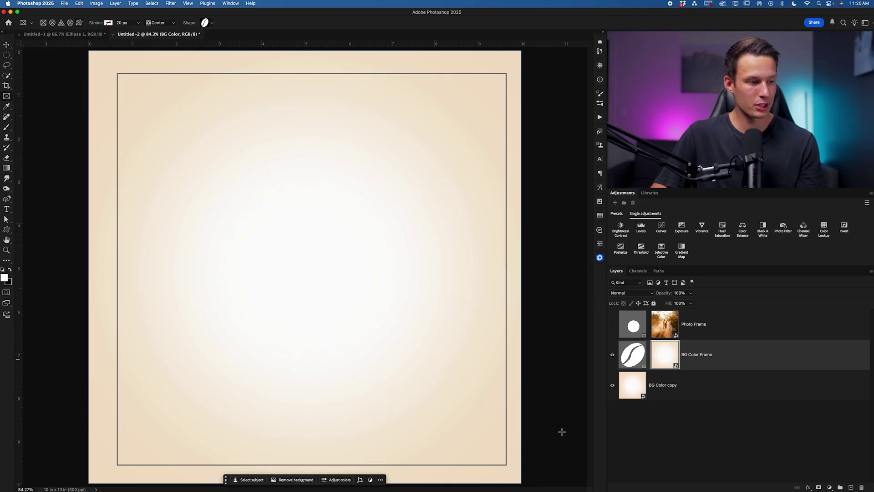
left_click(229, 480)
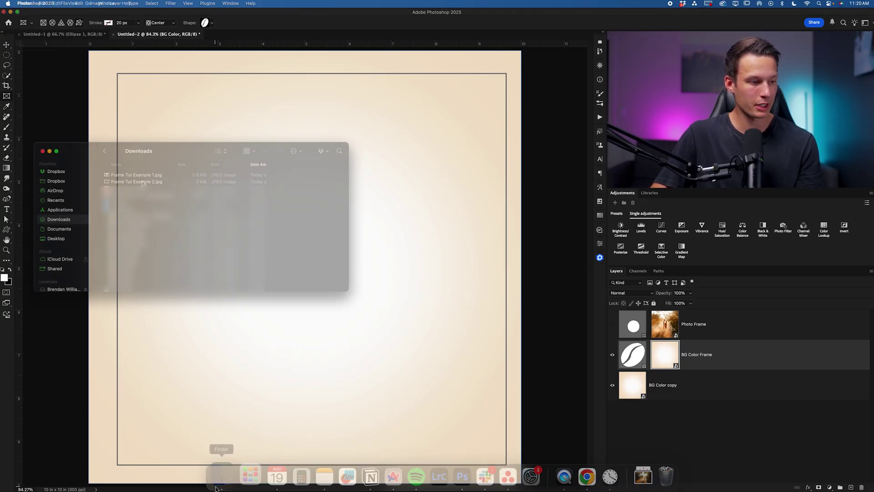
left_click_drag(124, 183, 390, 251)
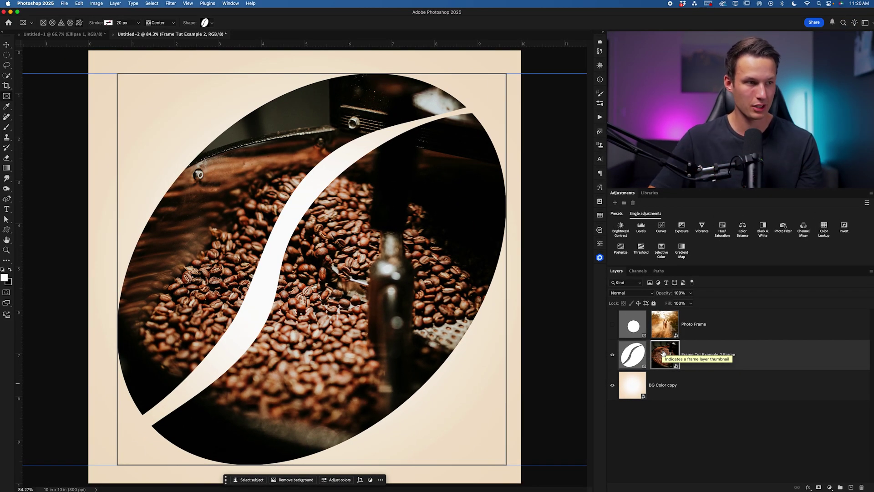
Step: Shift the coffee beans photo slightly to the right inside the coffee bean frame
key("v")
left_click_drag(396, 240, 416, 240)
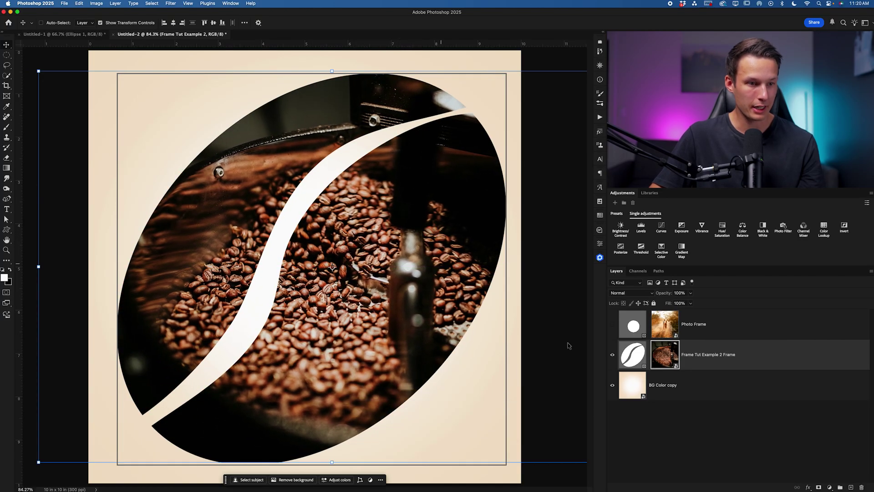
Step: Try to outline the coffee beans photo in the Frame Tut Example 2 Frame layer with a white inside stroke effect
left_click(714, 433)
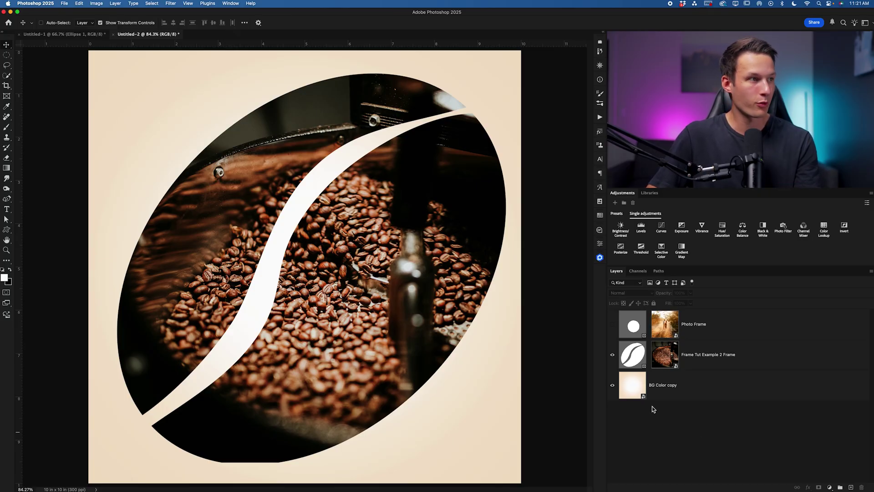
key("k")
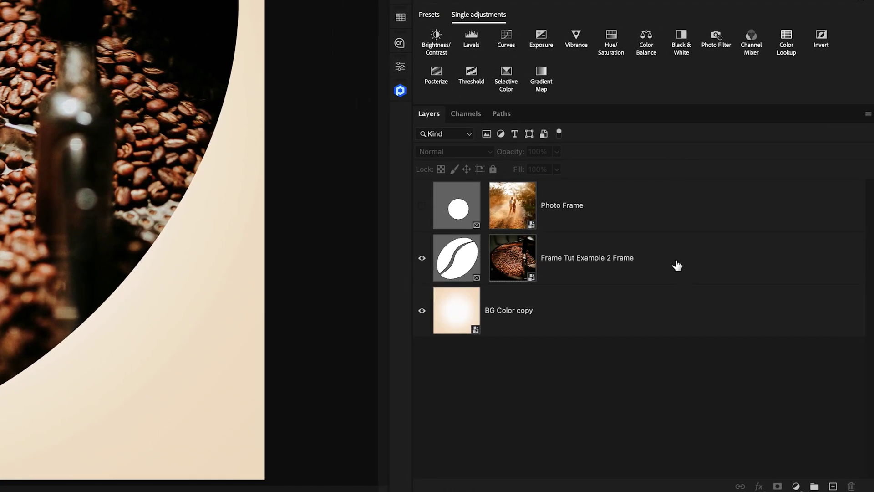
left_click(761, 359)
double_click(678, 265)
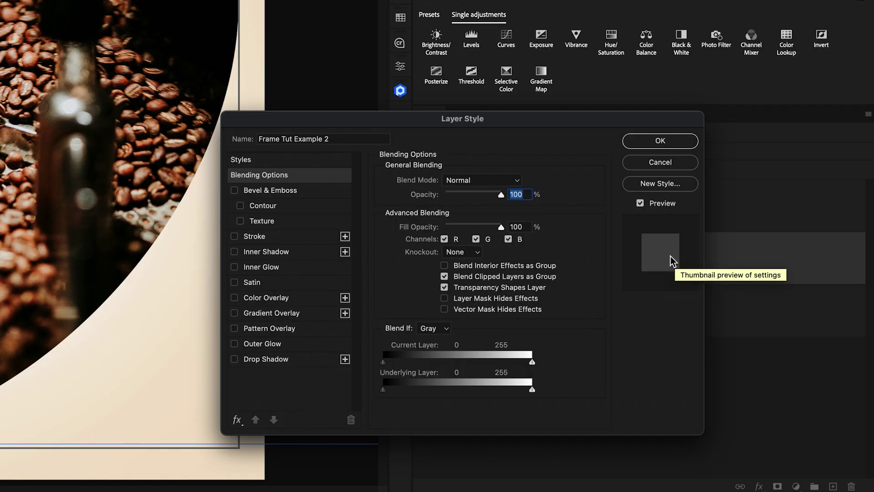
left_click(301, 236)
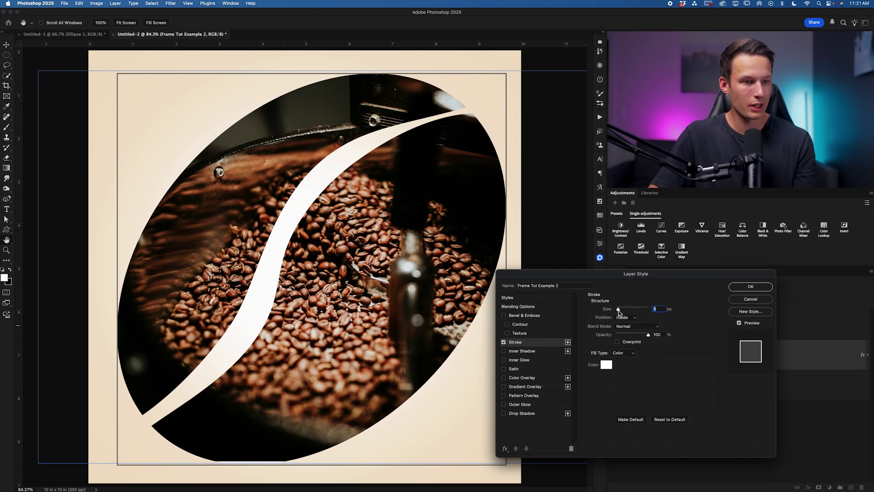
left_click(764, 301)
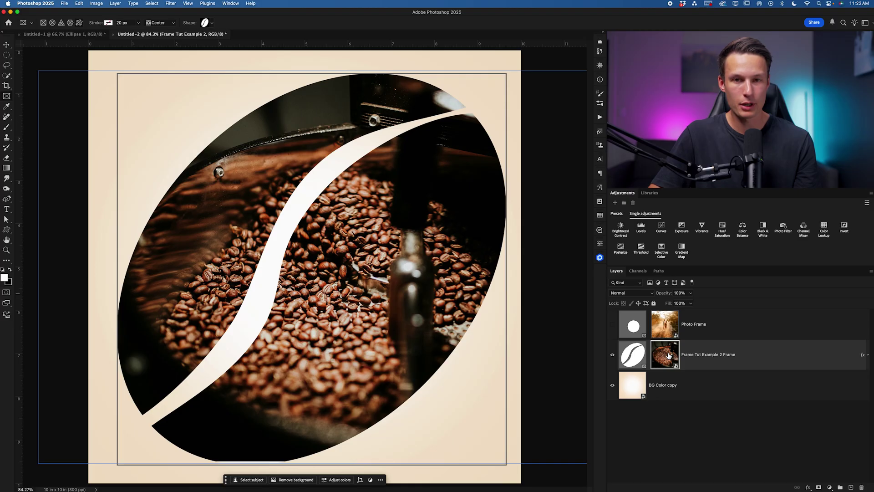
Step: Try shifting the framed coffee beans photo down and right and giving it a 92 px muted red inside stroke
key("v")
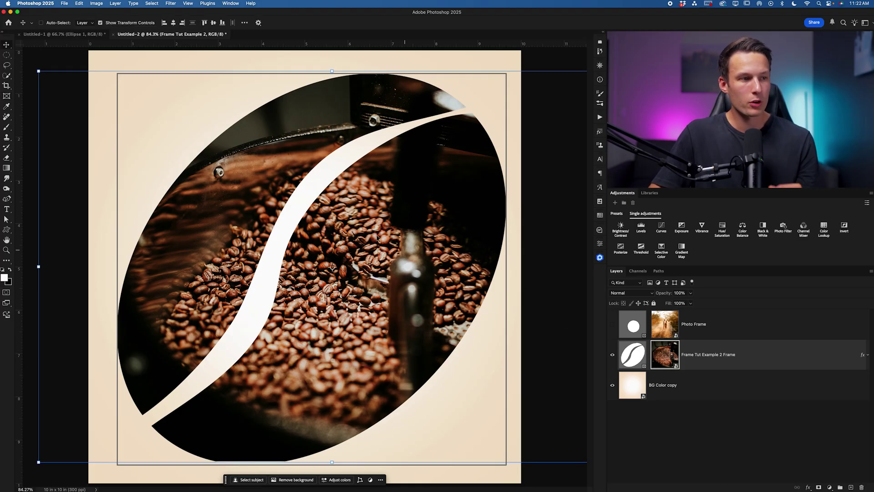
left_click_drag(239, 183, 484, 370)
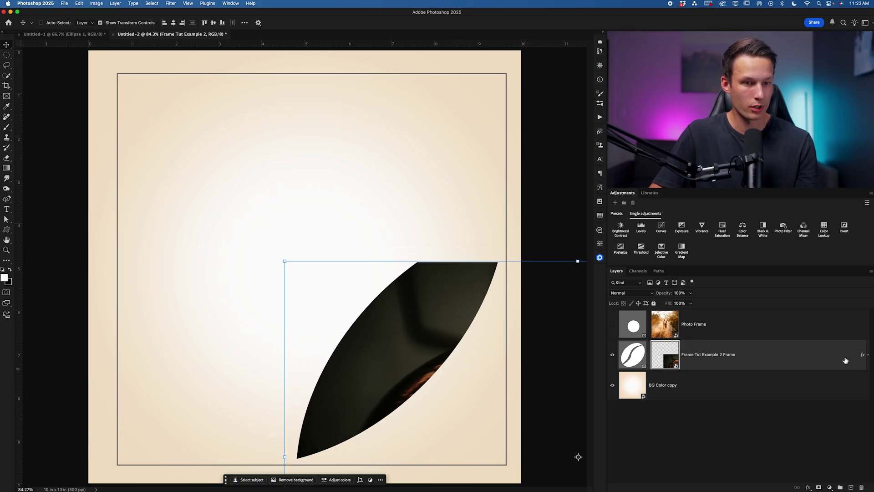
left_click(868, 356)
double_click(645, 381)
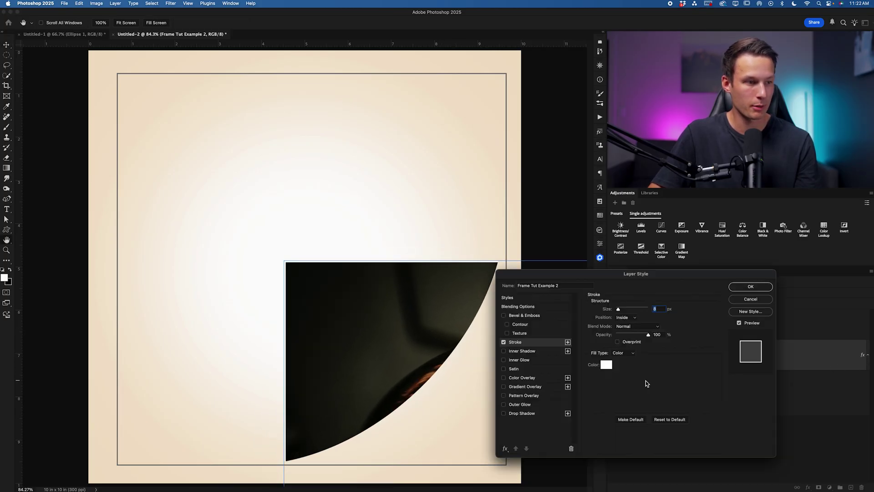
type("92")
left_click(606, 364)
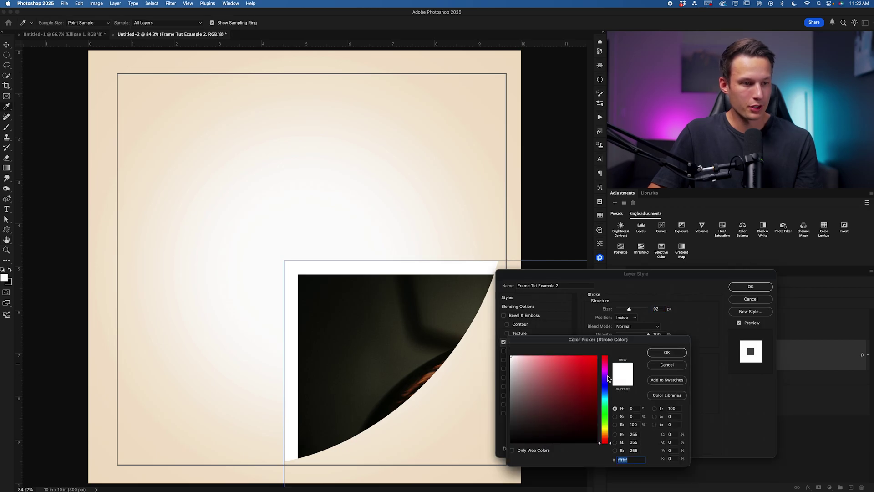
key("super+v")
left_click(664, 352)
key("Return")
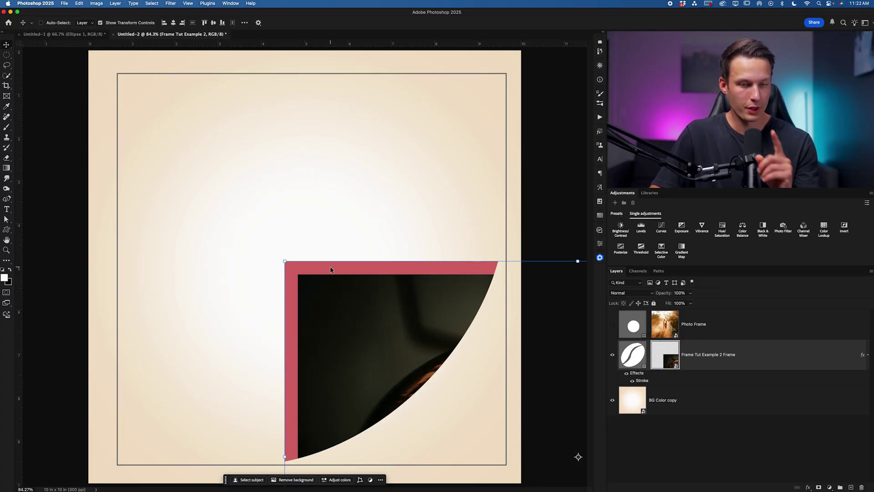
key("super")
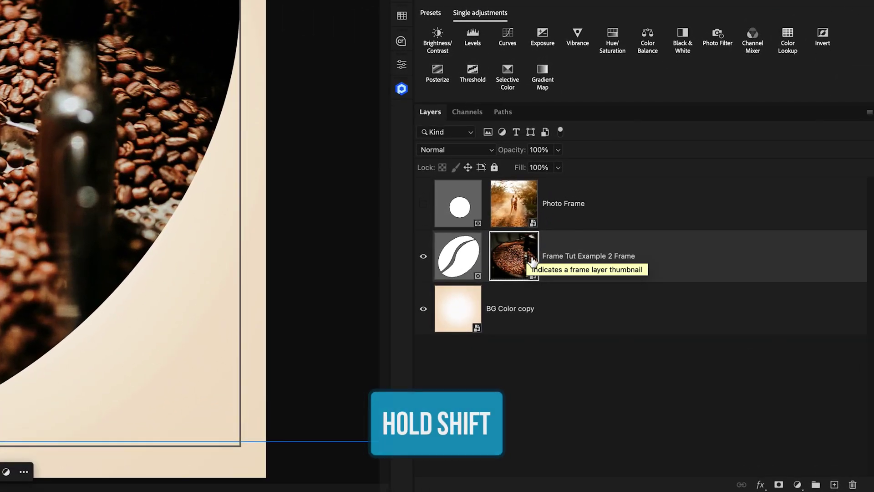
Step: Select both the coffee bean frame and its photo content and convert them to a smart object
left_click(590, 306, "shift")
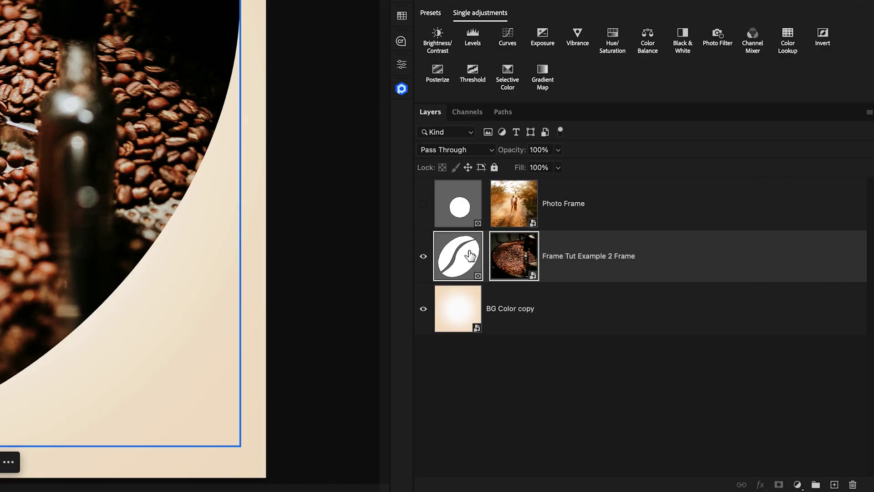
right_click(679, 253)
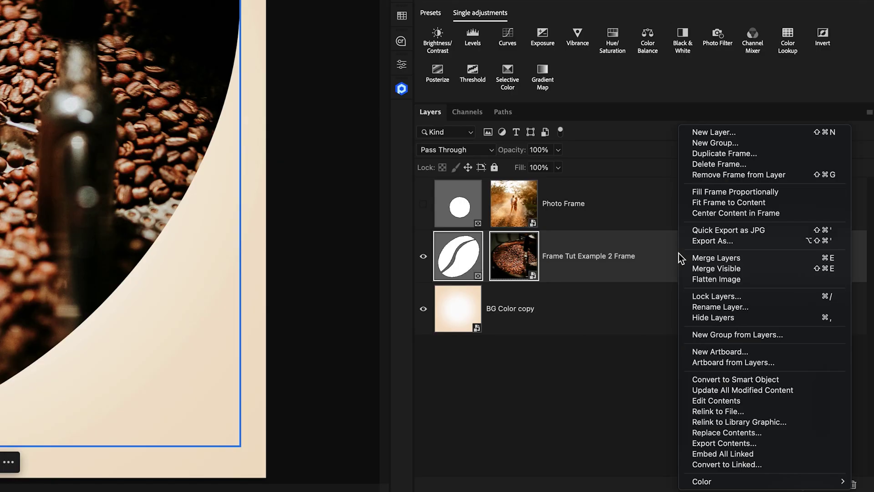
left_click(728, 378)
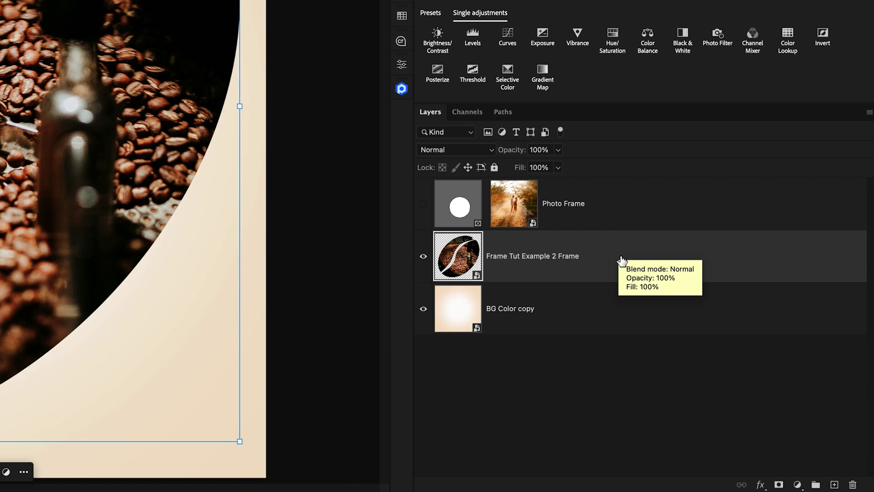
Step: Give the coffee bean smart object a 21 px muted red inside stroke and a drop shadow with 23% opacity and 17 px distance
double_click(600, 253)
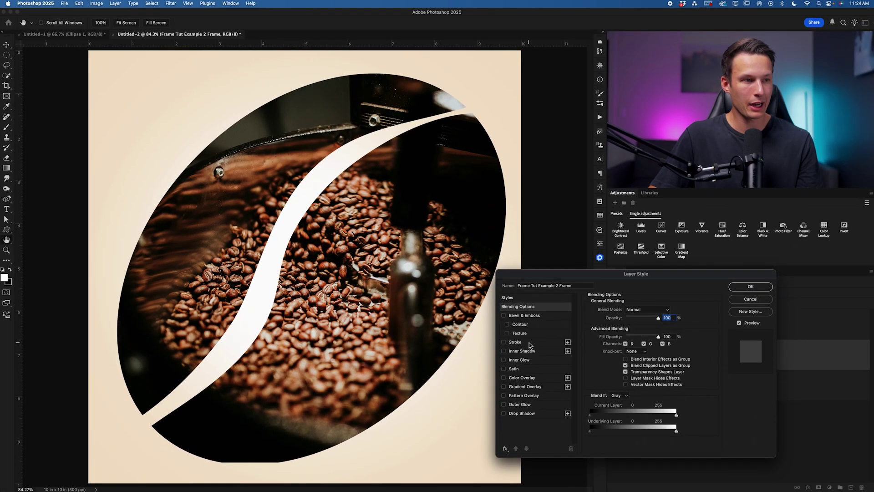
left_click(279, 235)
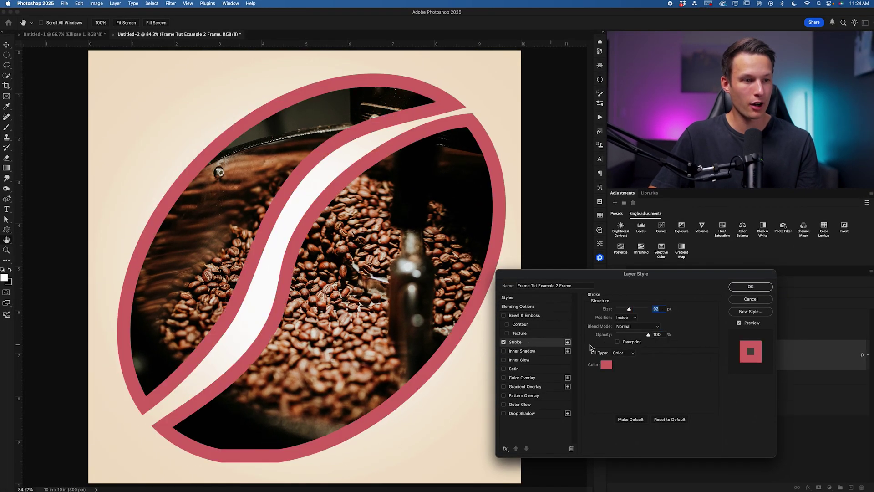
left_click_drag(629, 309, 622, 311)
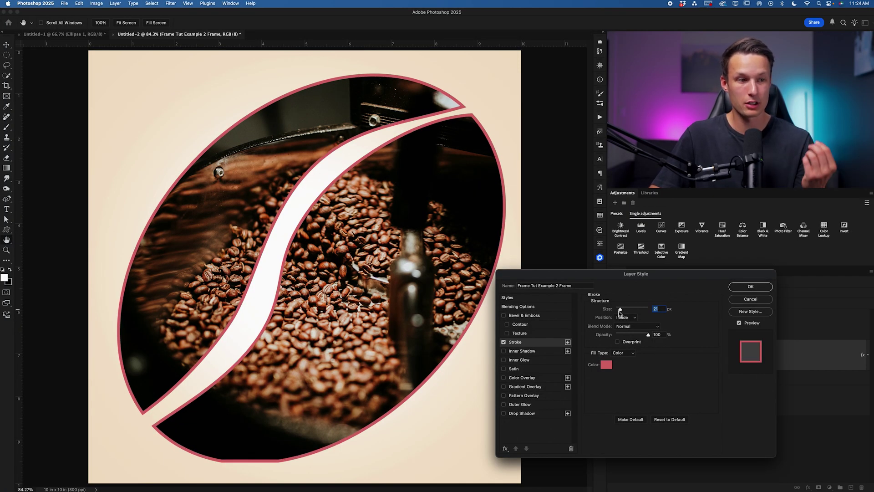
left_click(522, 413)
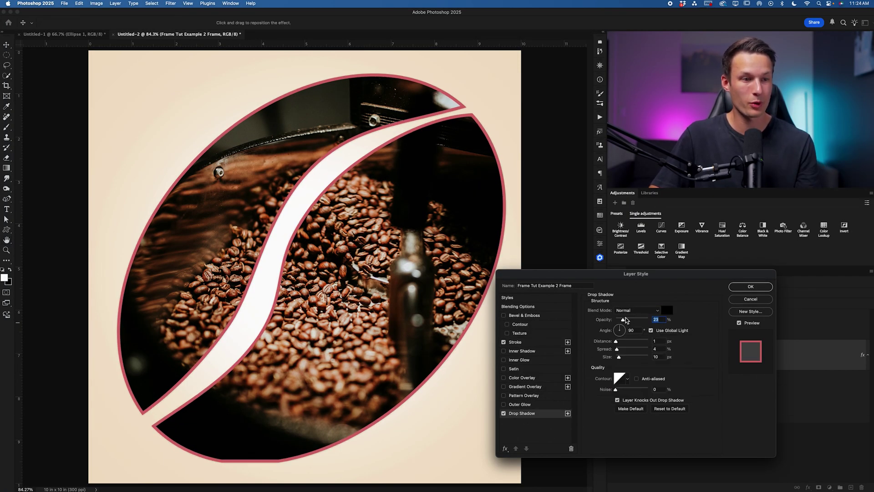
left_click(621, 341)
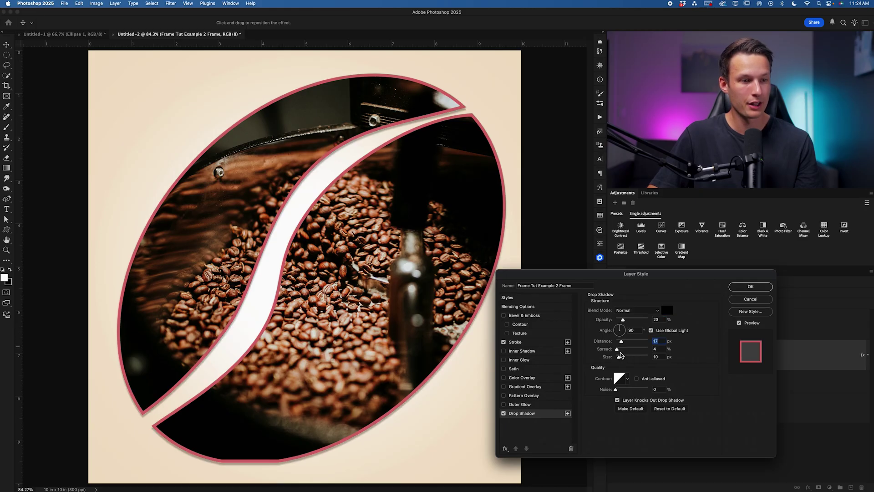
key("Return")
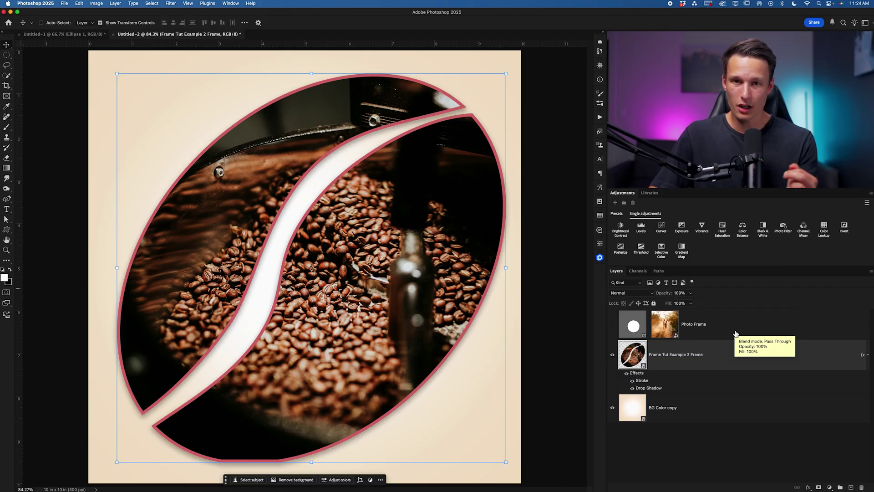
Step: Open the coffee bean smart object's contents, check that the frame and photo can be selected separately, and return to the Untitled-2 document
double_click(633, 355)
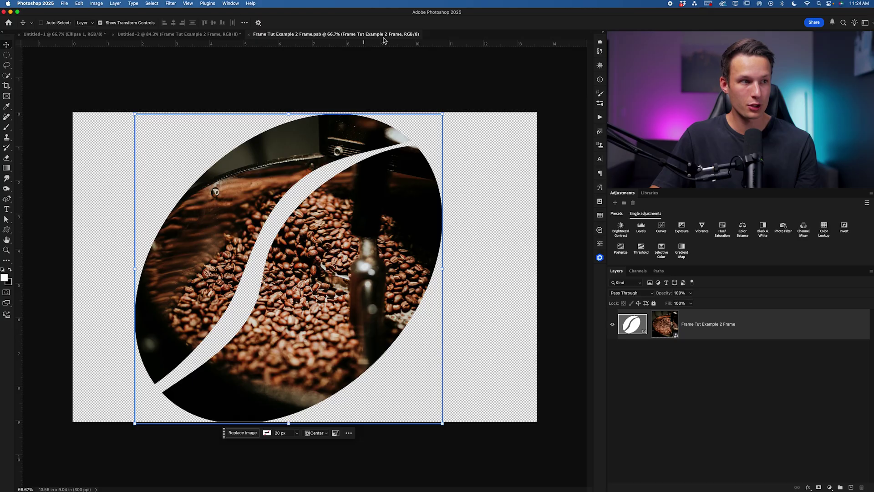
left_click(657, 324)
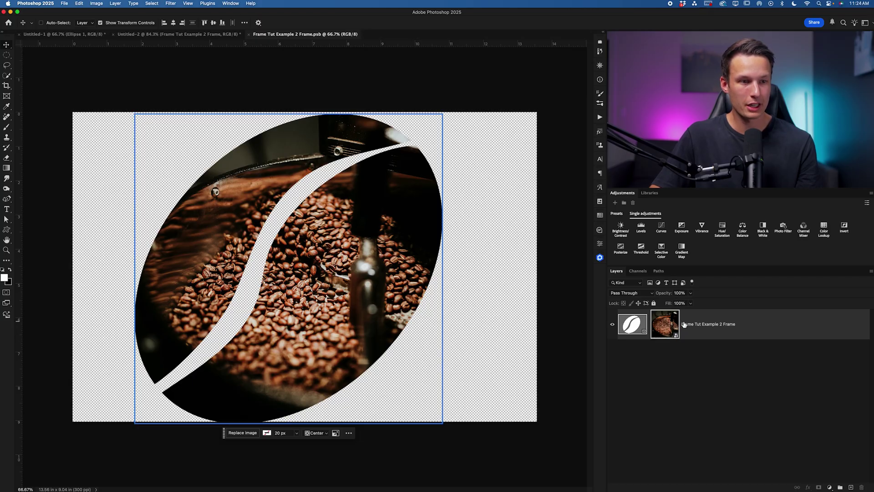
left_click(639, 327)
left_click(665, 327)
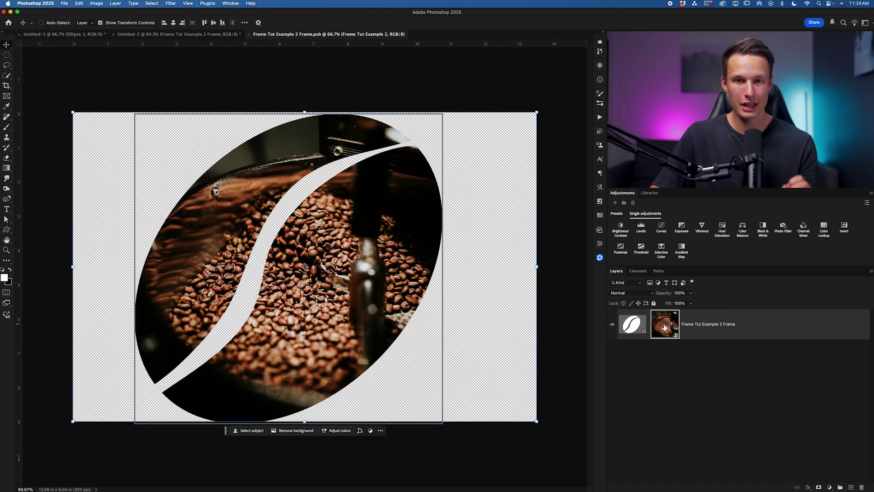
left_click(183, 35)
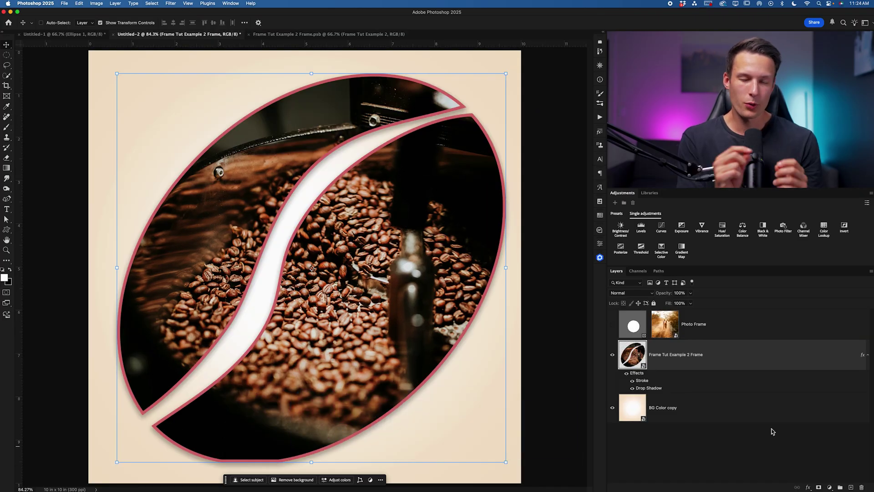